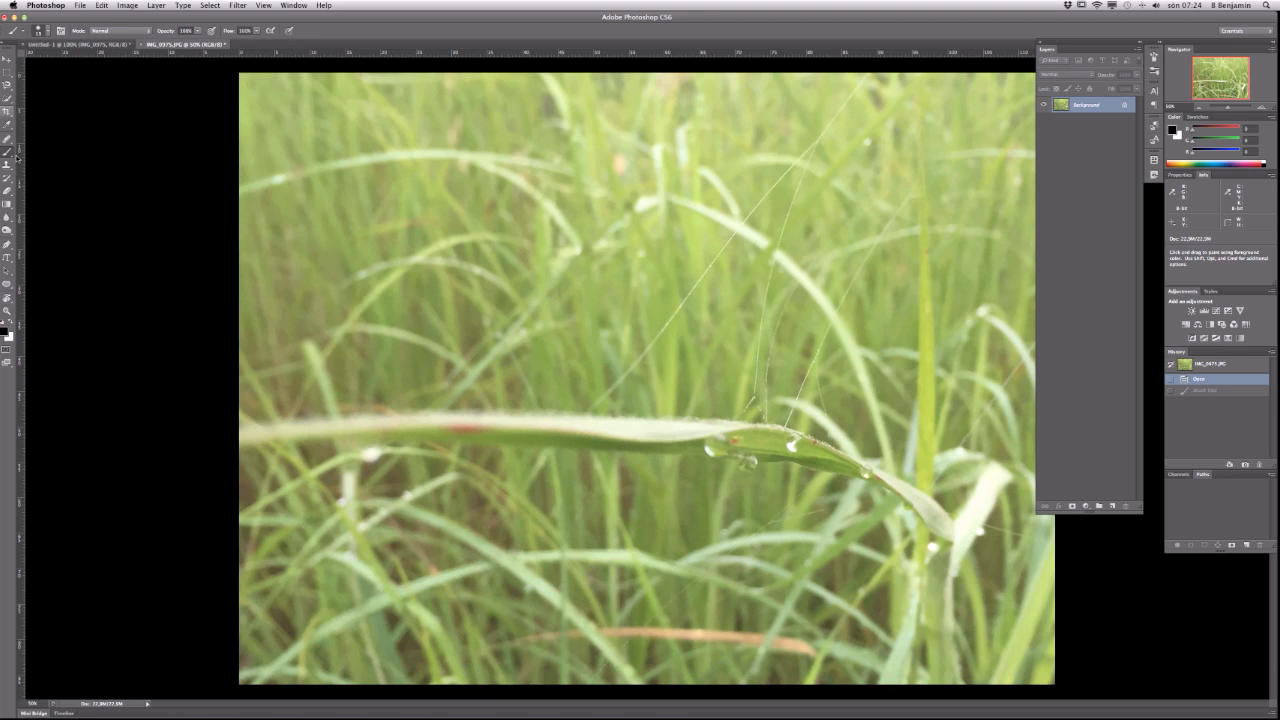
Step: Add a new empty layer above the Background layer
click(8, 177)
key(super+alt+shift+n)
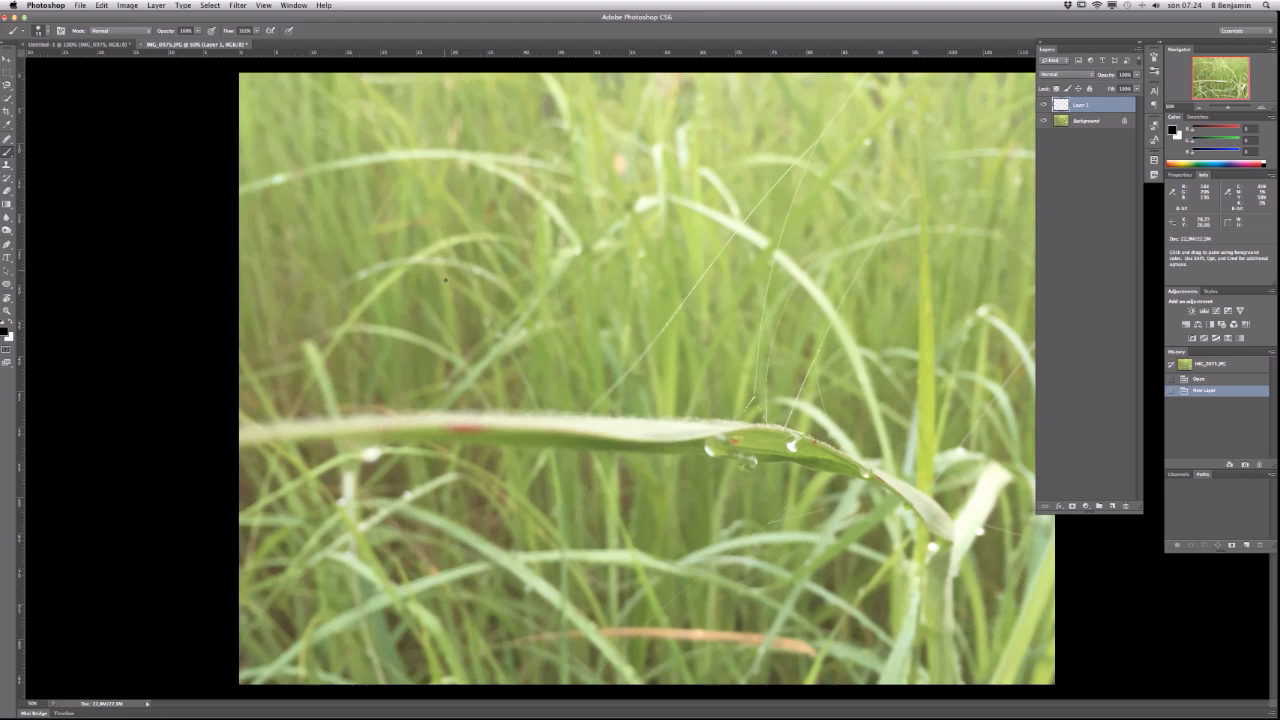
Step: Paint two black brush strokes on the new layer, and revert the history to the New Layer state
drag(428, 290, 870, 176)
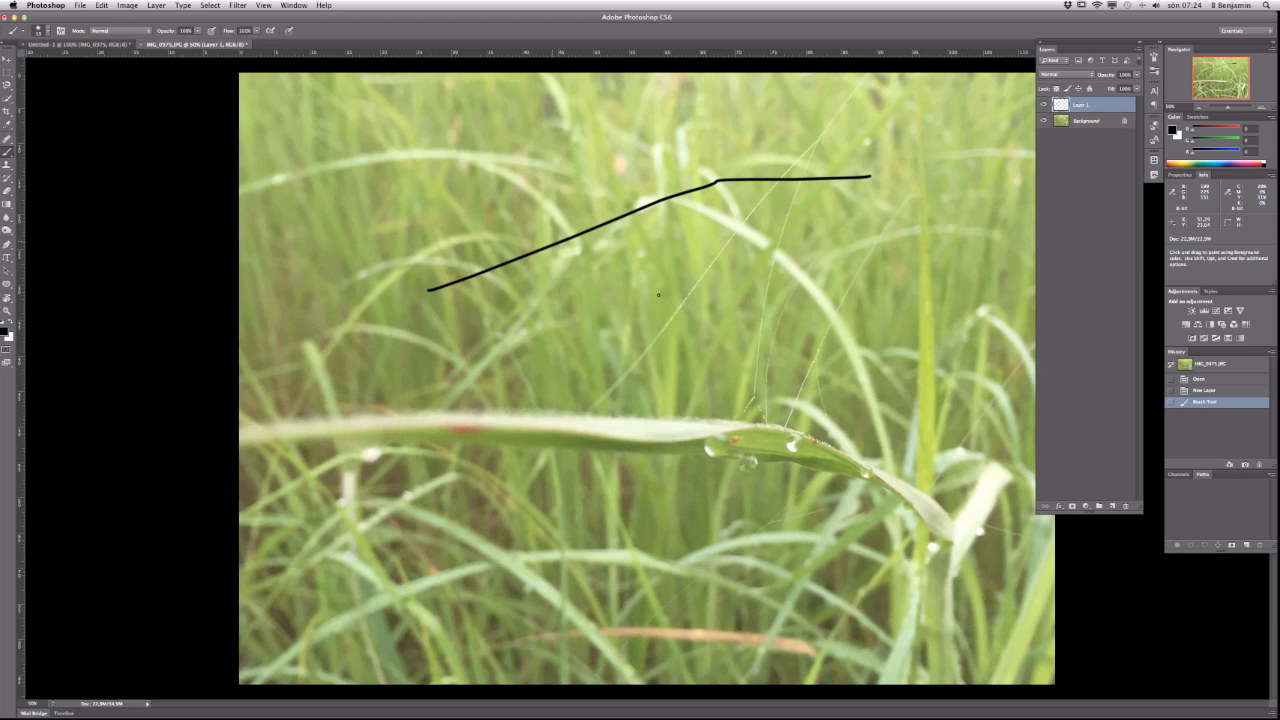
drag(650, 282, 782, 508)
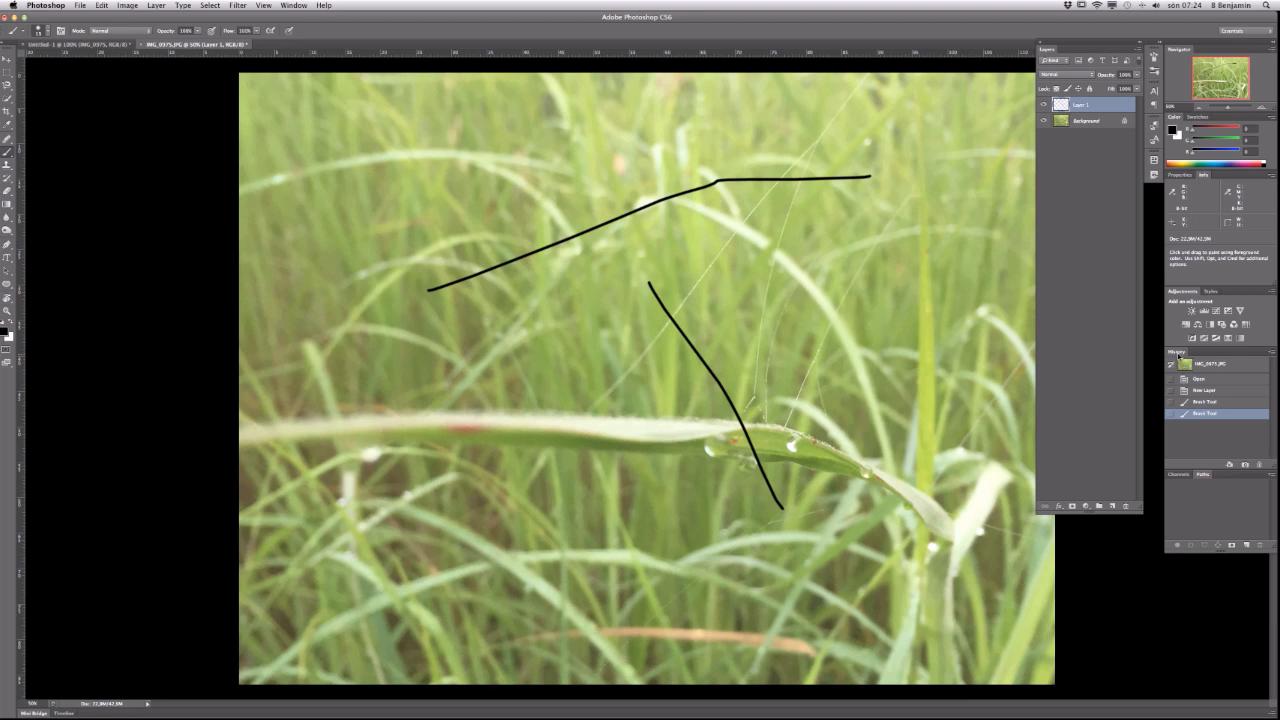
click(1205, 402)
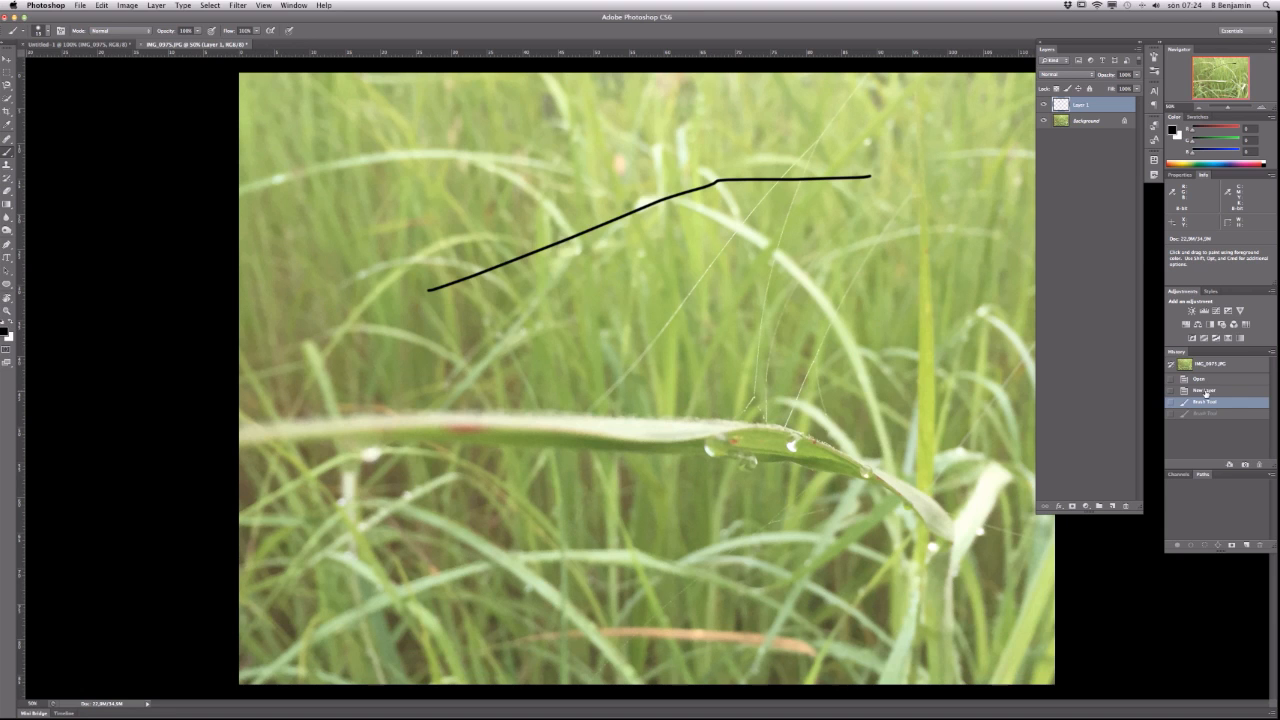
click(1206, 394)
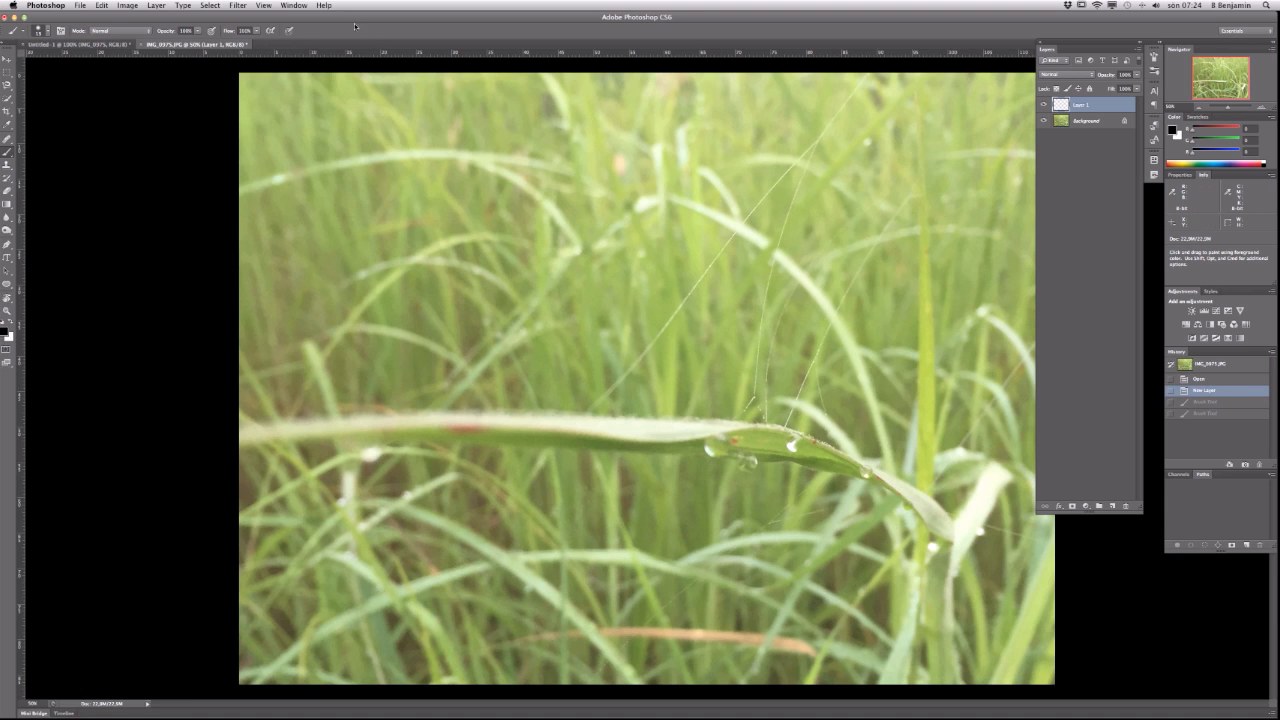
click(101, 6)
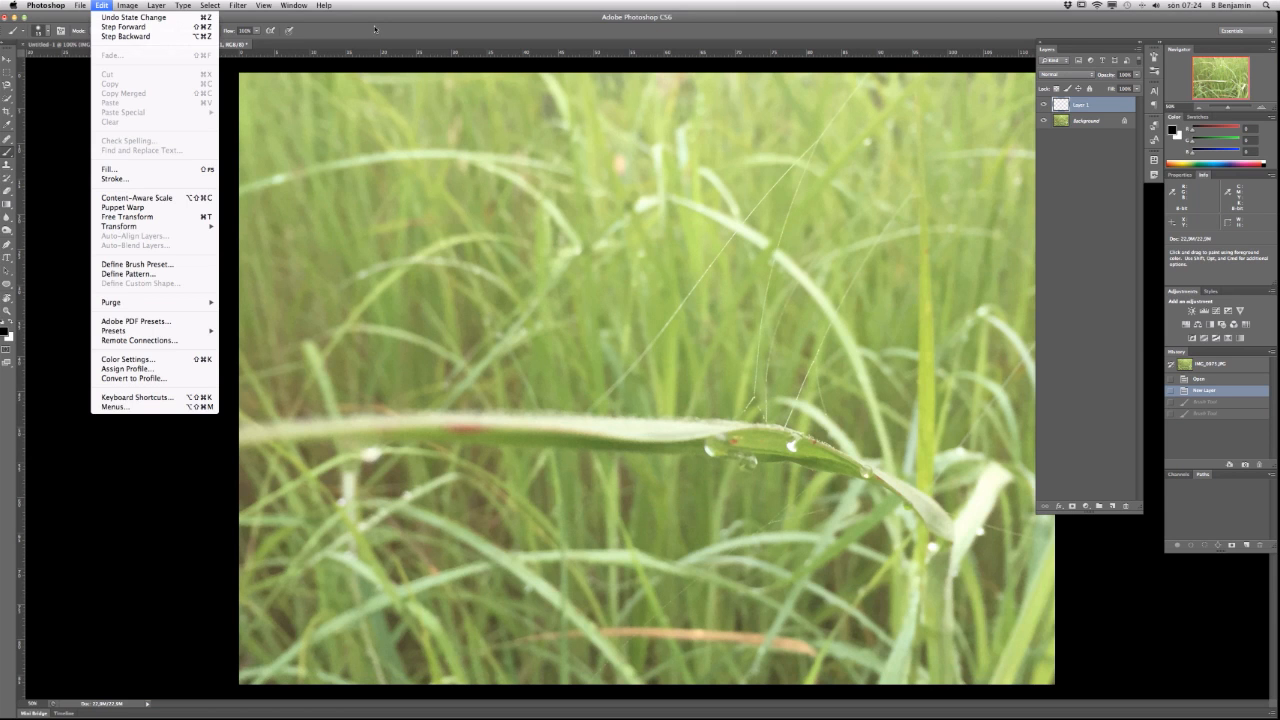
click(1097, 314)
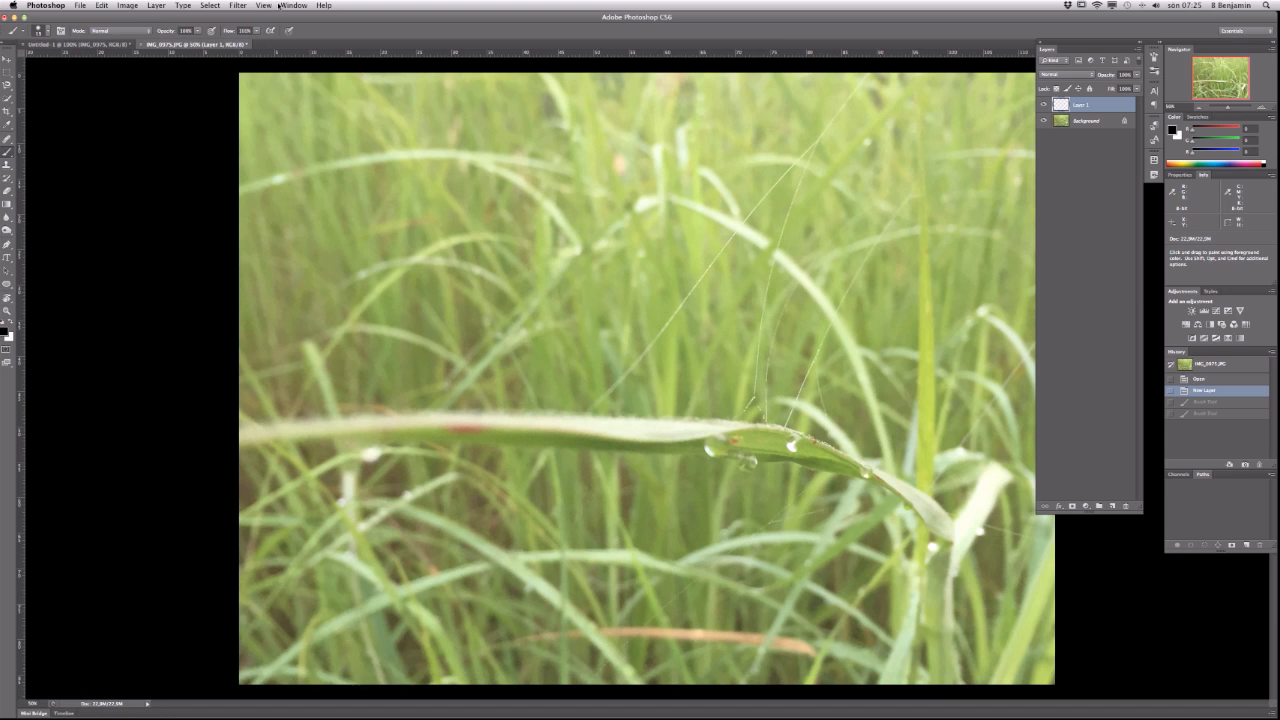
click(189, 8)
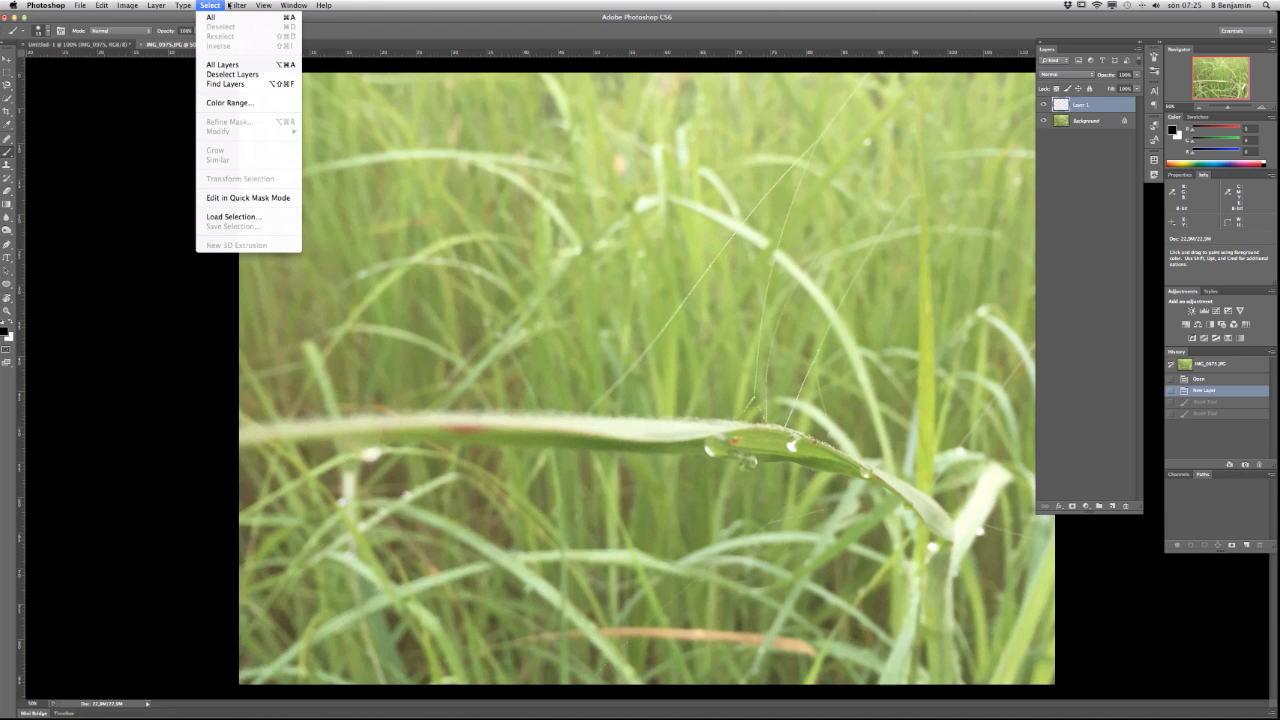
mouse_move(231, 6)
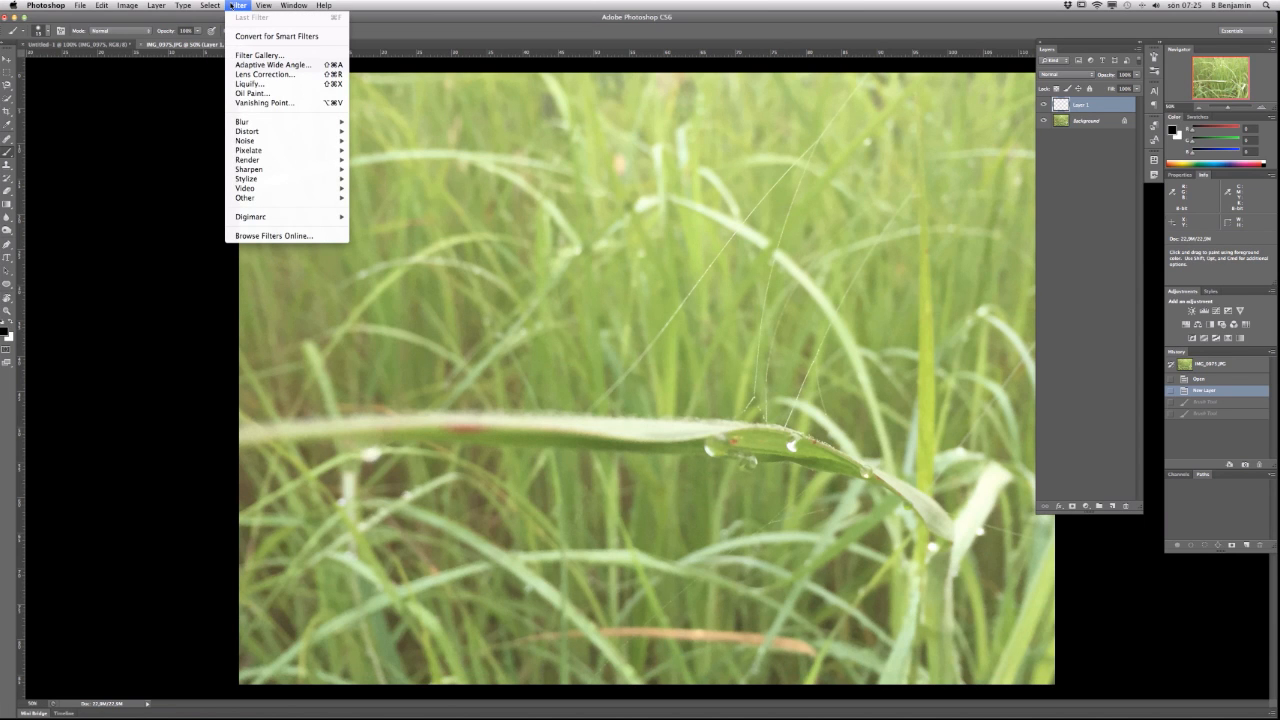
mouse_move(290, 126)
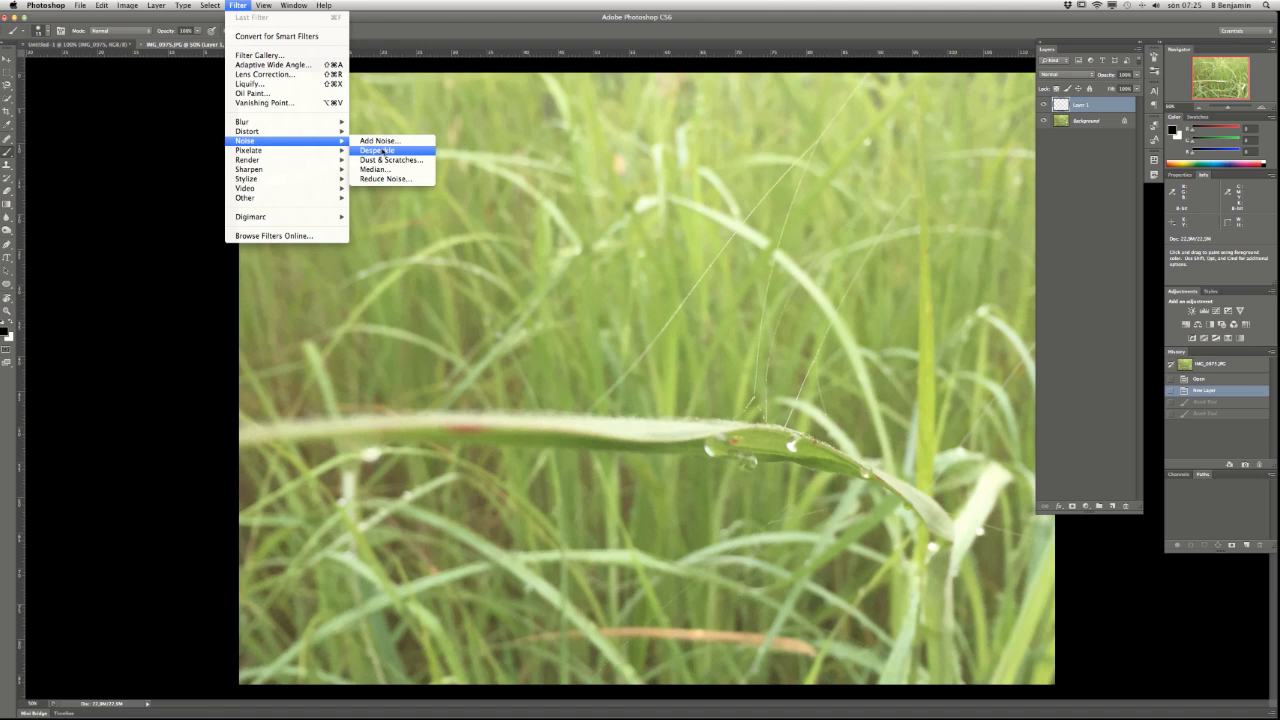
mouse_move(258, 152)
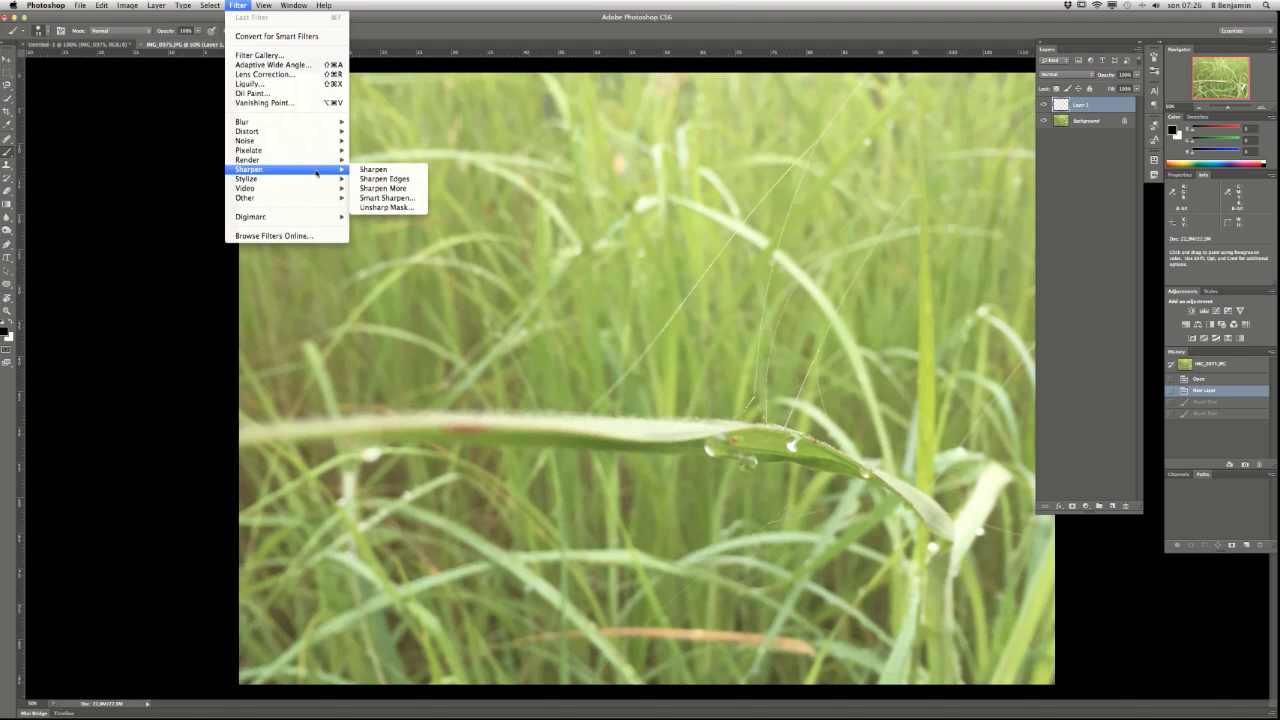
click(411, 5)
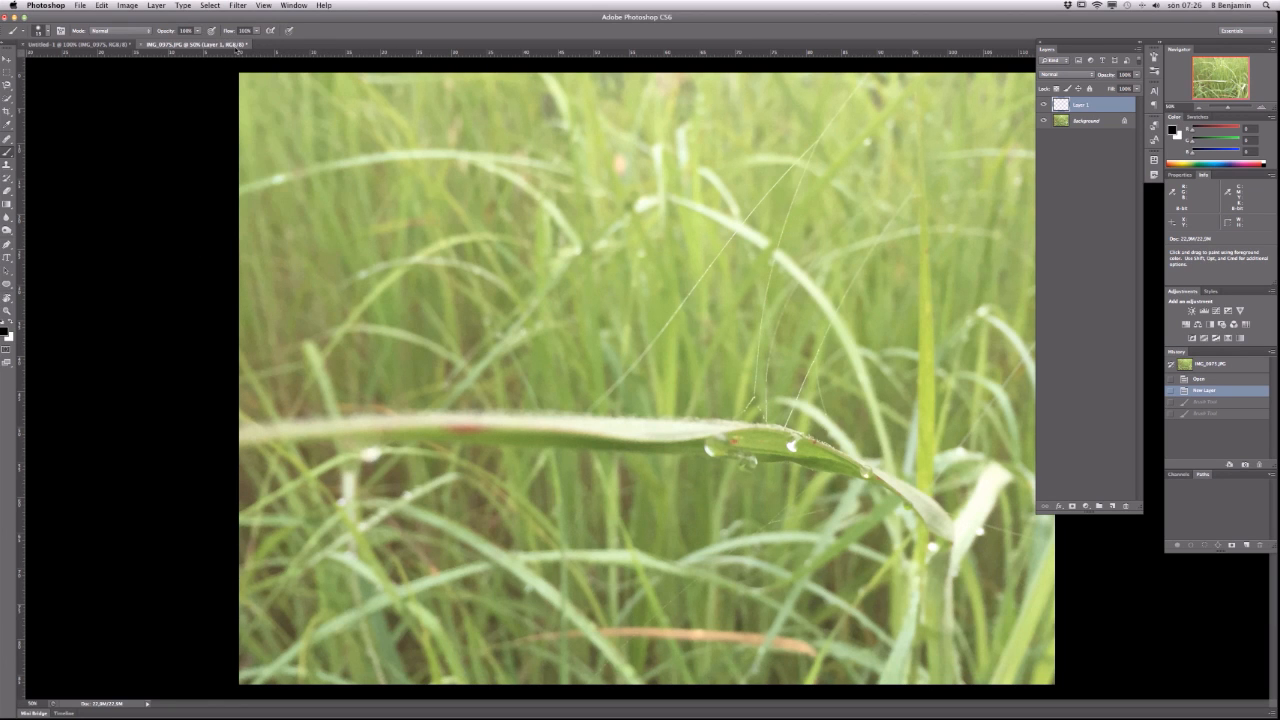
click(210, 5)
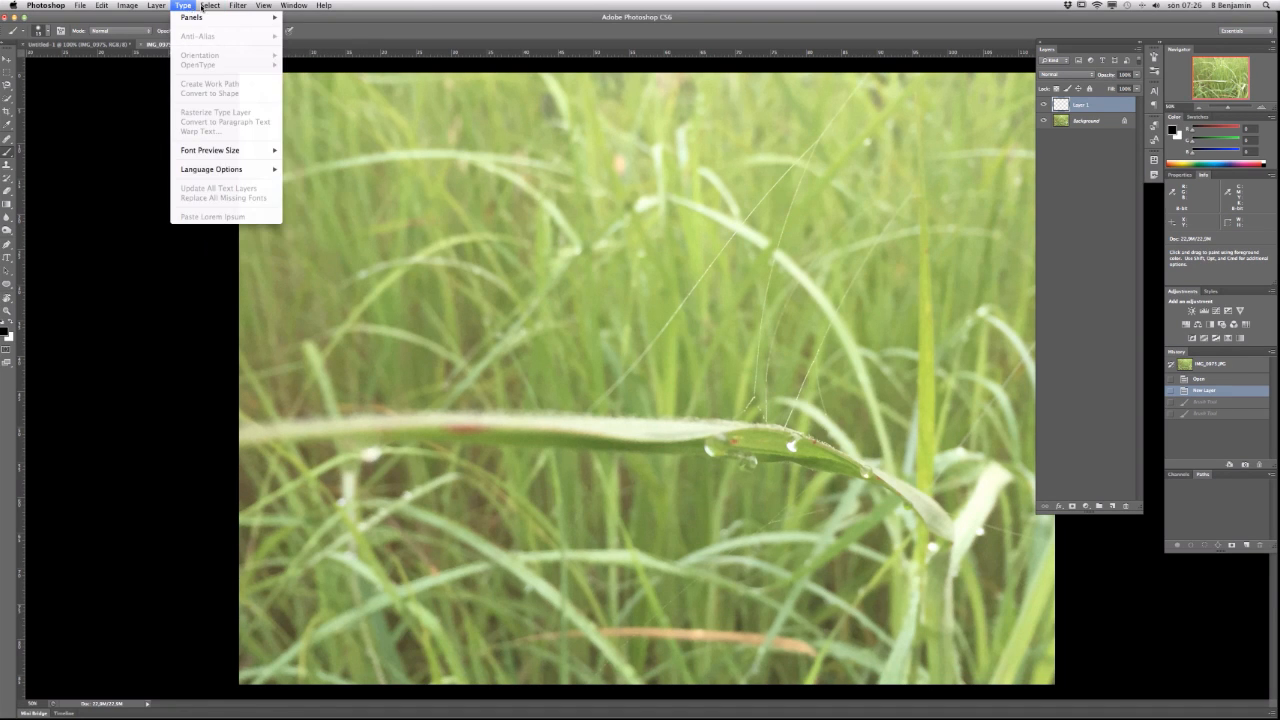
mouse_move(206, 6)
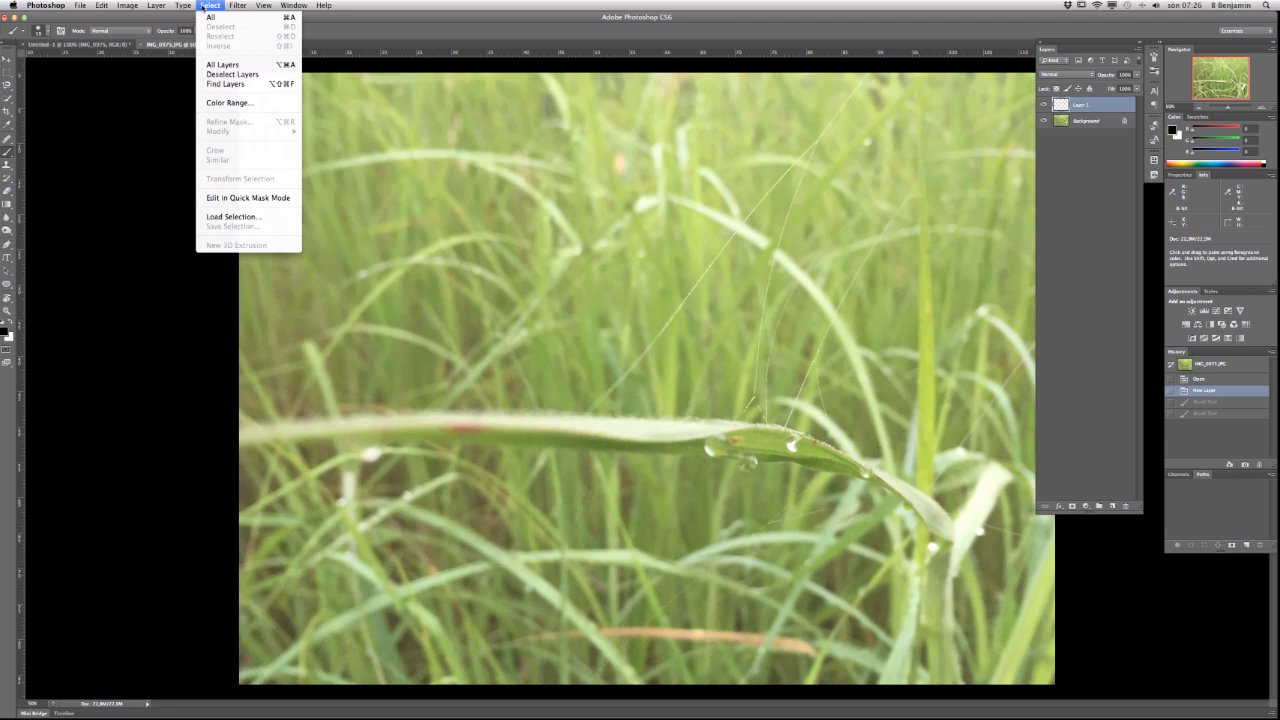
click(230, 103)
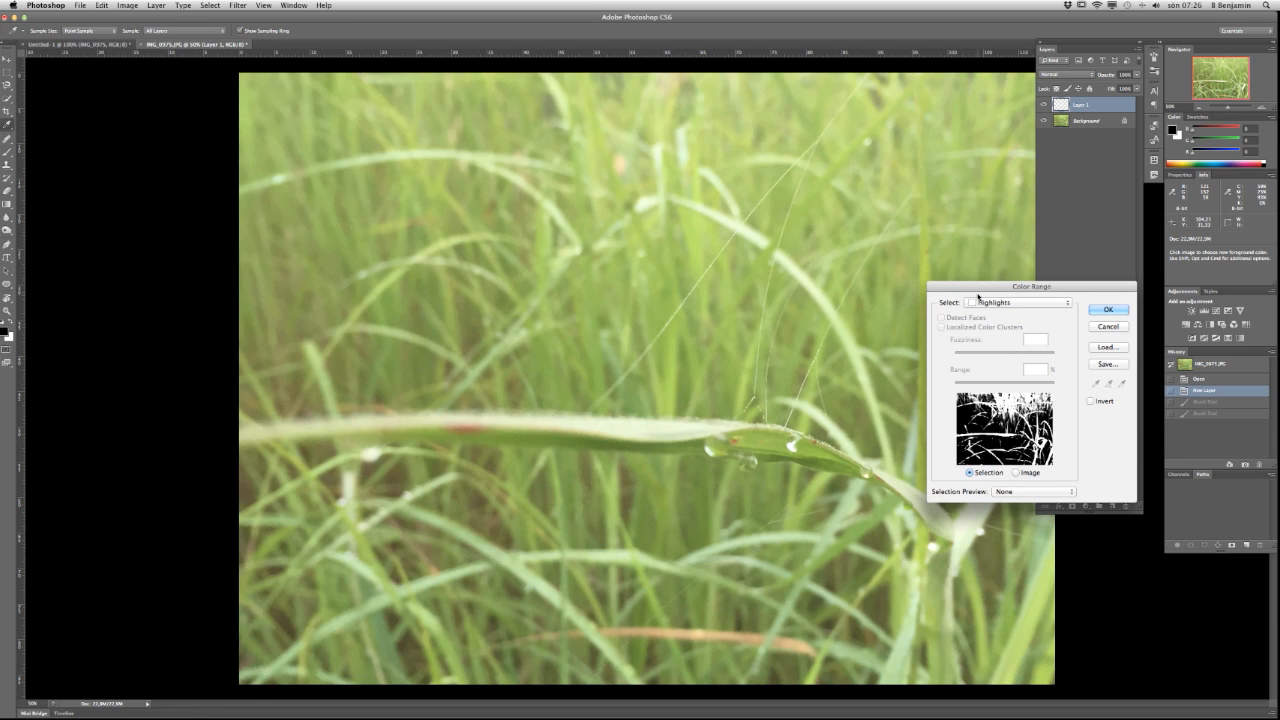
click(236, 5)
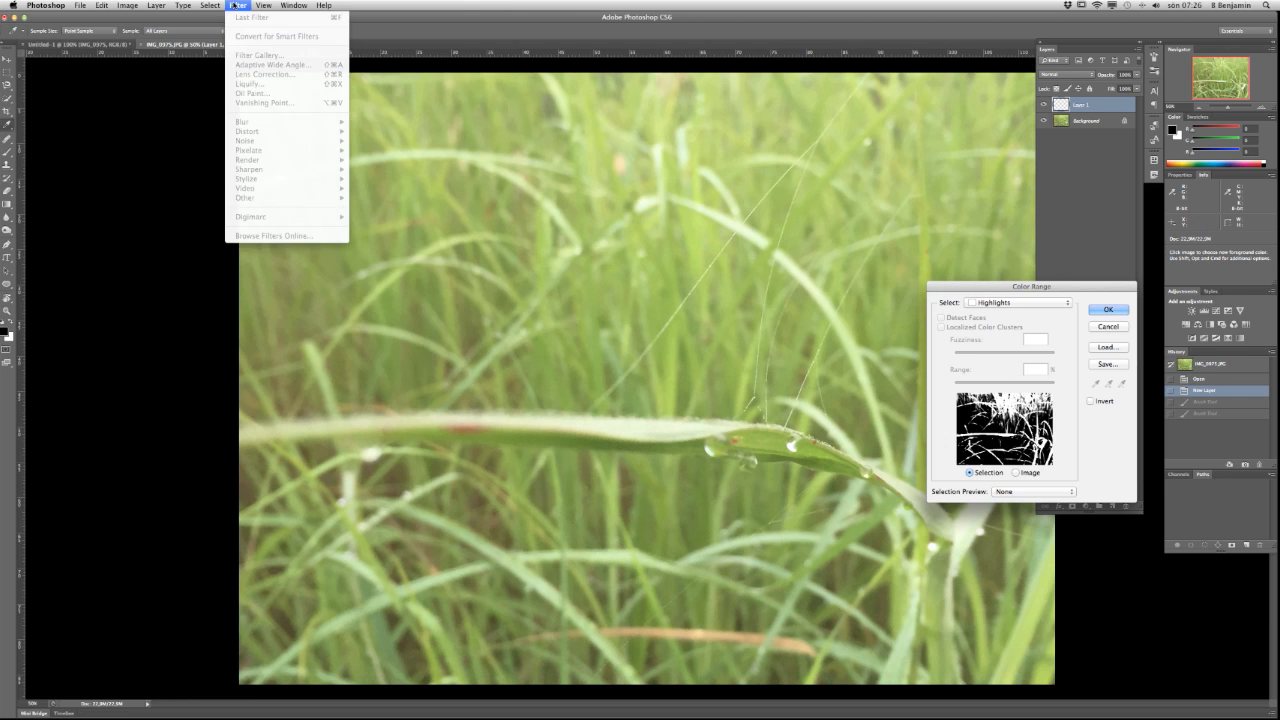
key(Escape)
key(Escape)
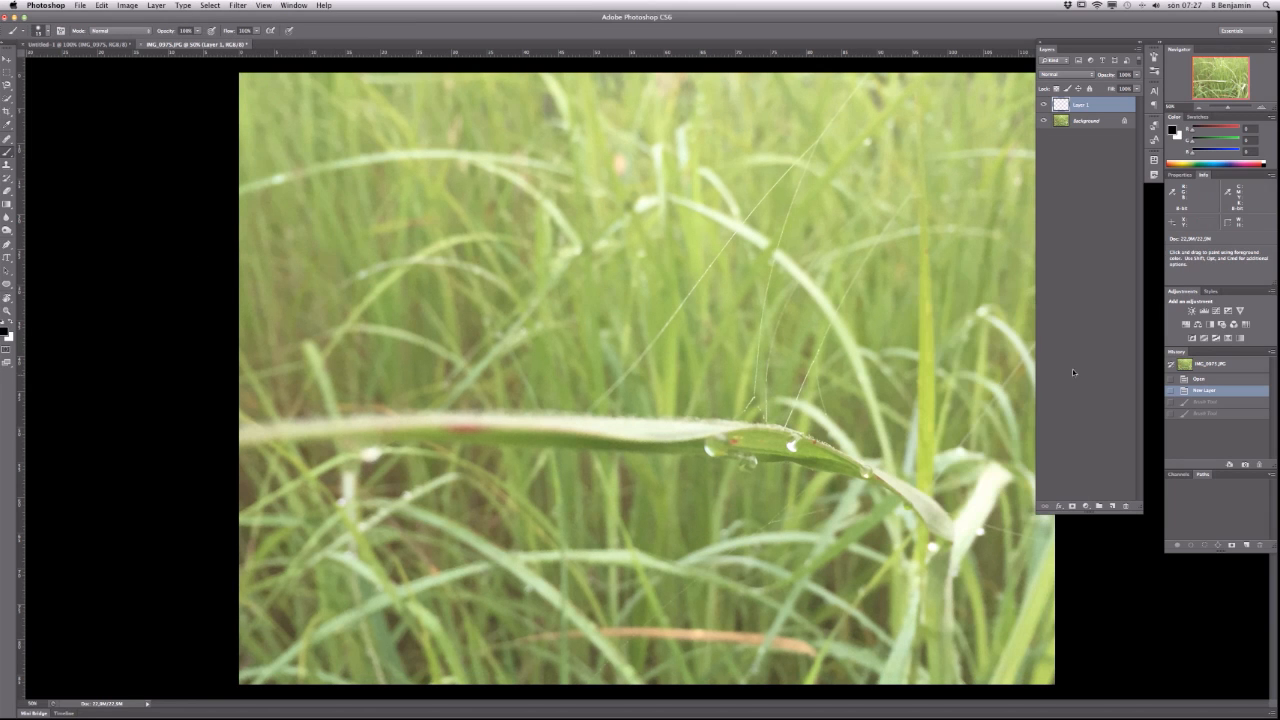
Step: Select the photo's Highlights with Color Range, and clear the selection
click(212, 6)
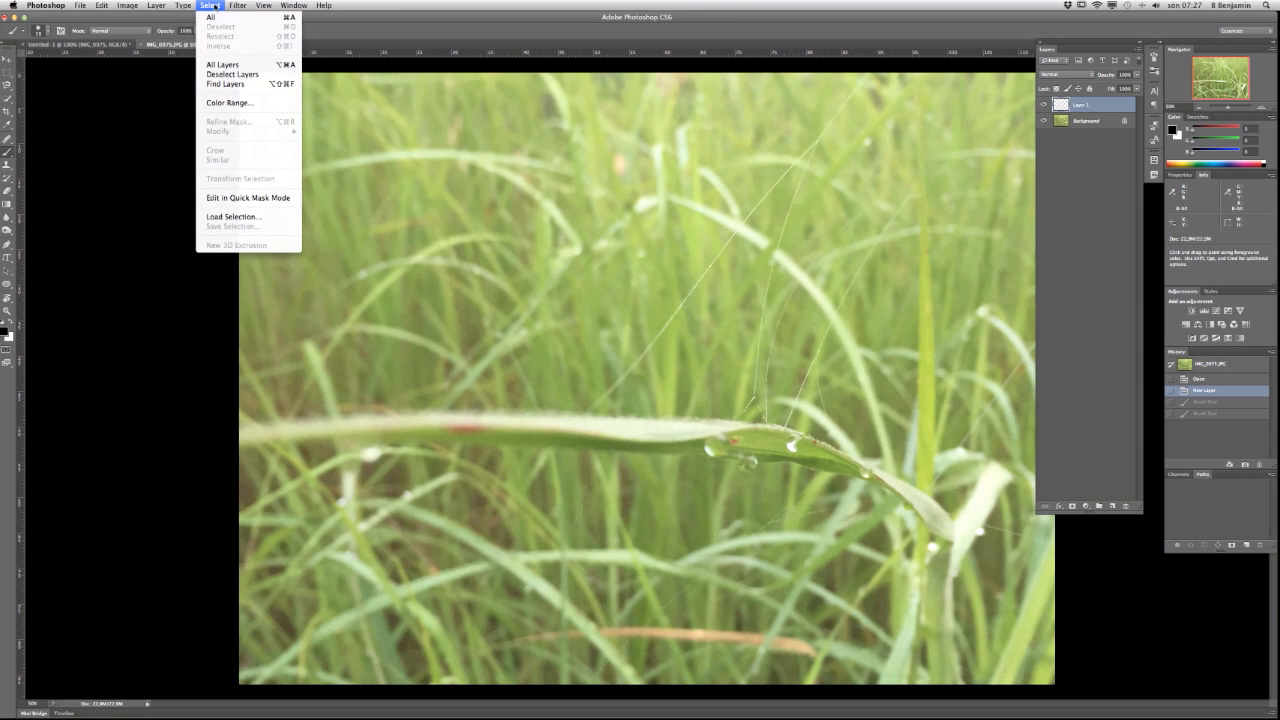
click(214, 104)
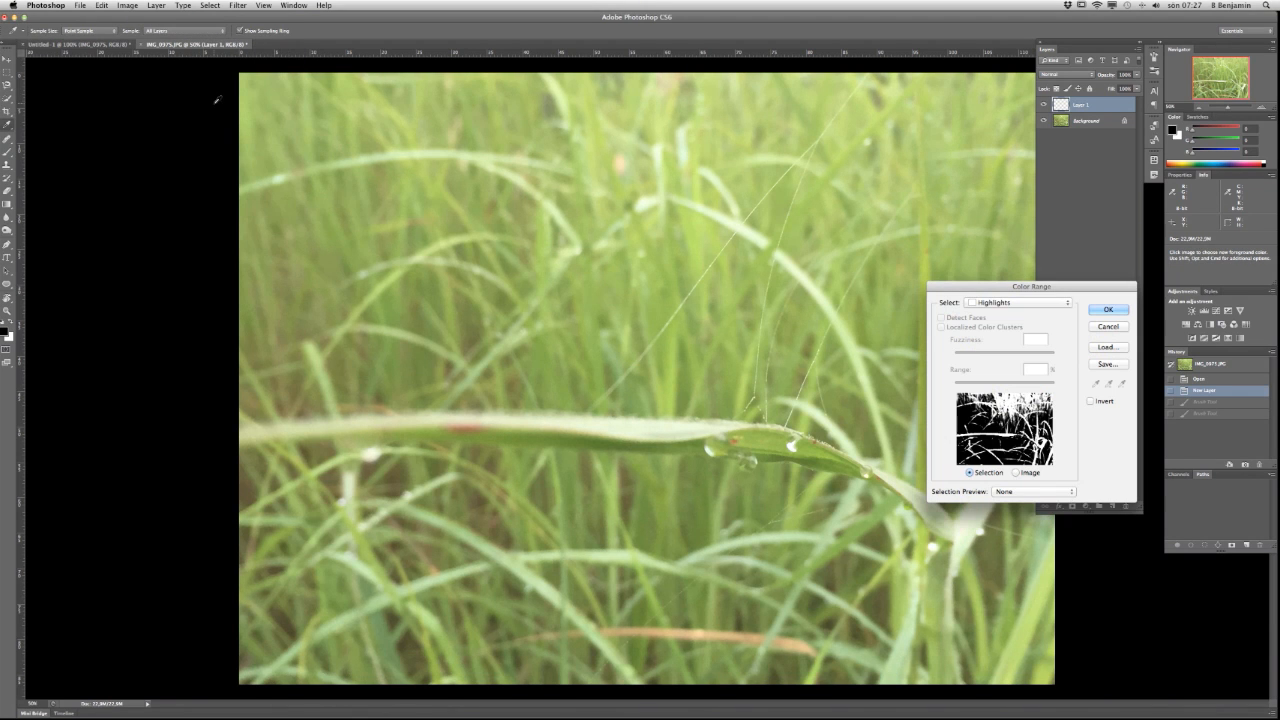
click(1040, 303)
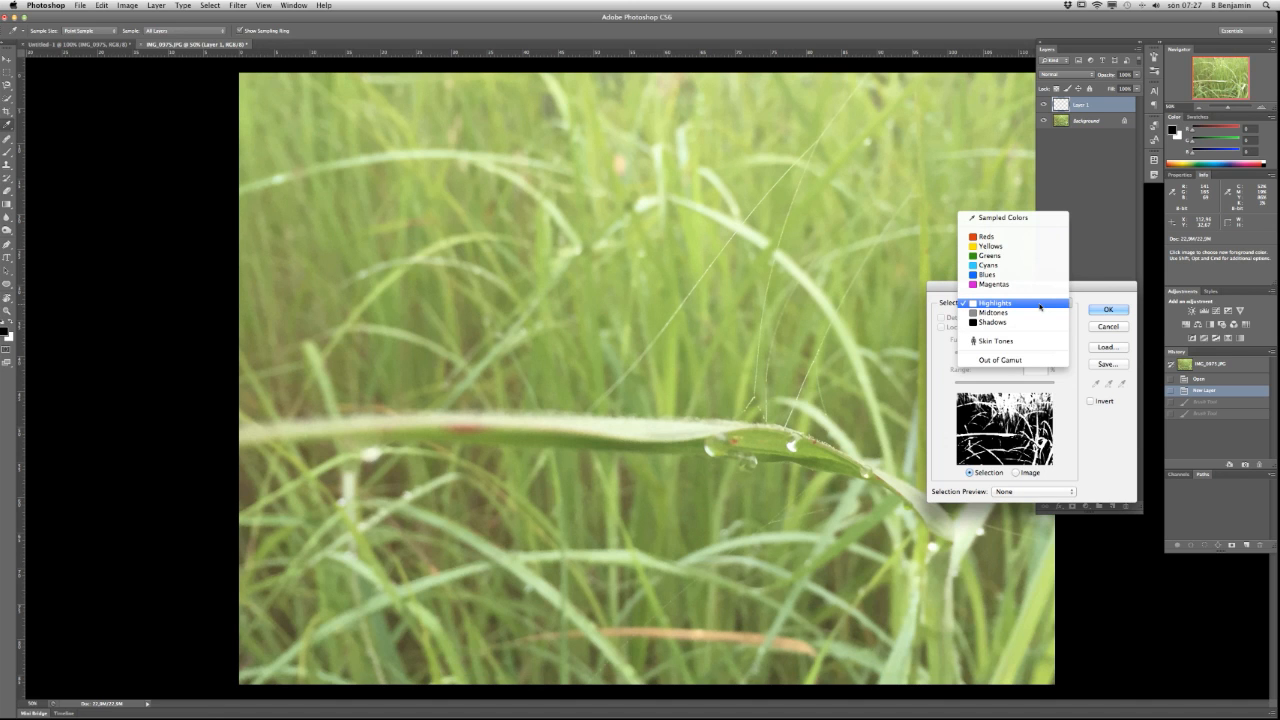
click(1040, 304)
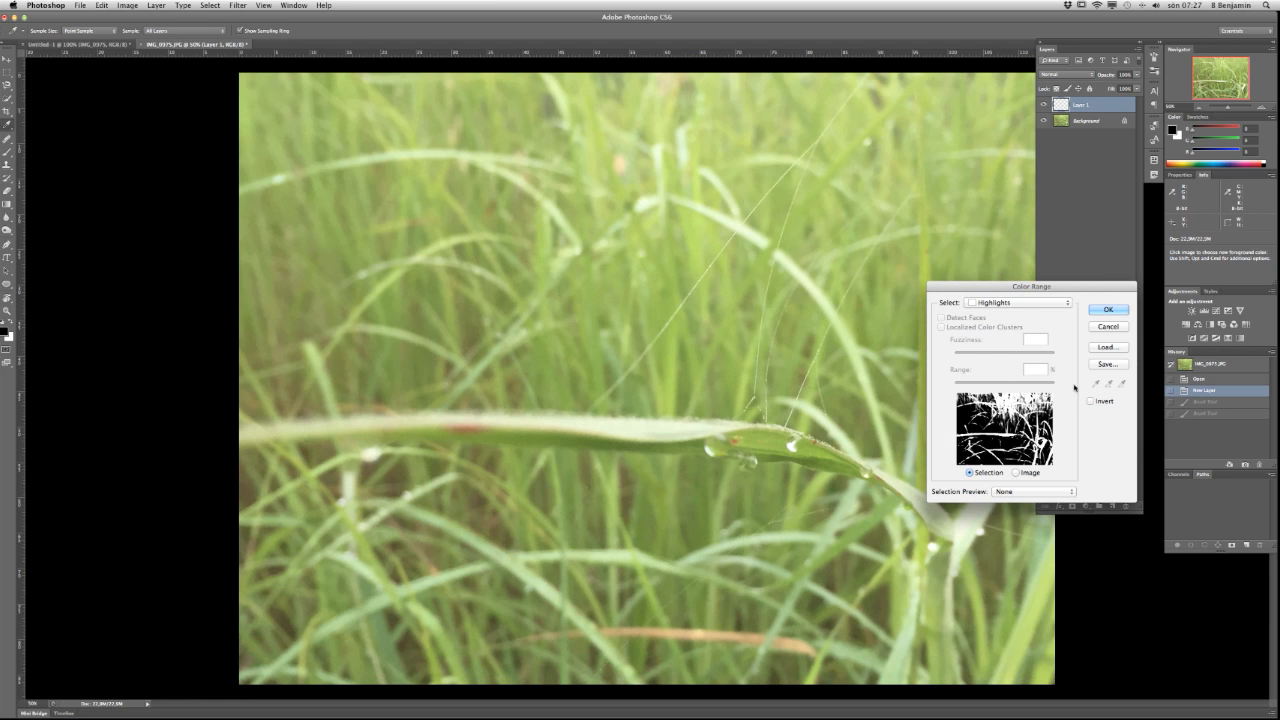
click(1107, 311)
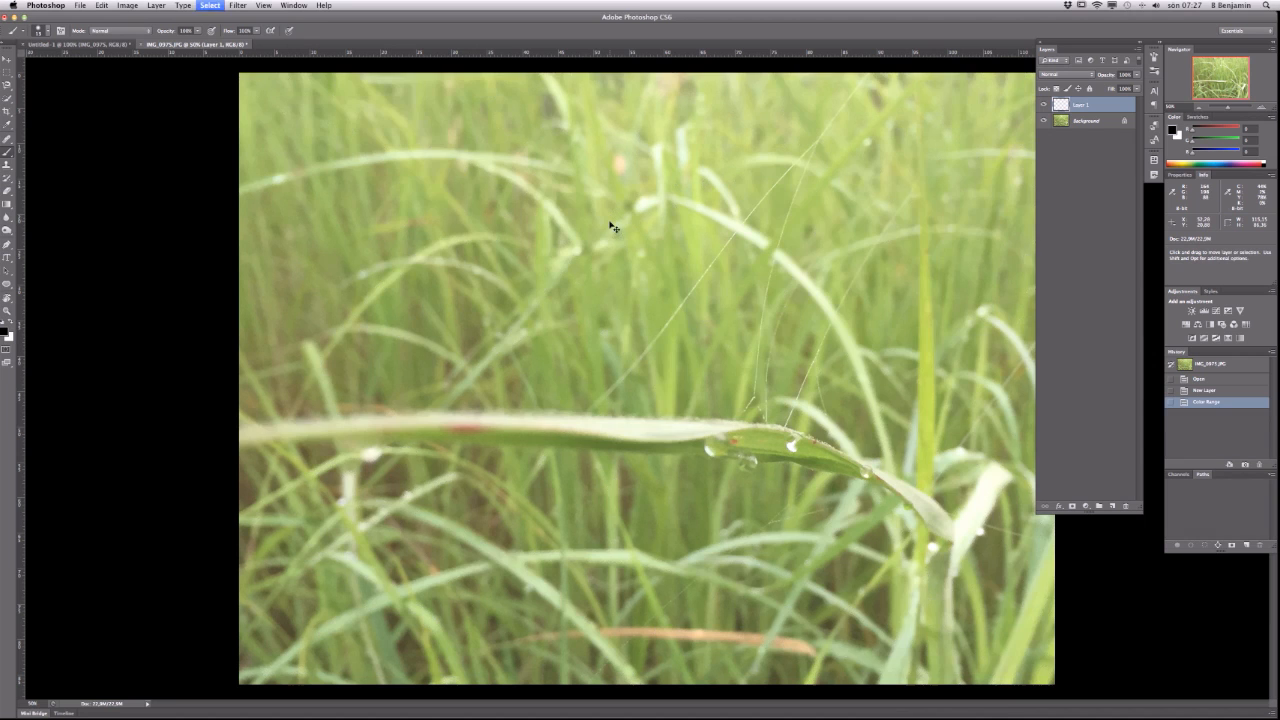
key(super+d)
Step: Select the photo's Midtones with Color Range, and deselect them again
click(210, 5)
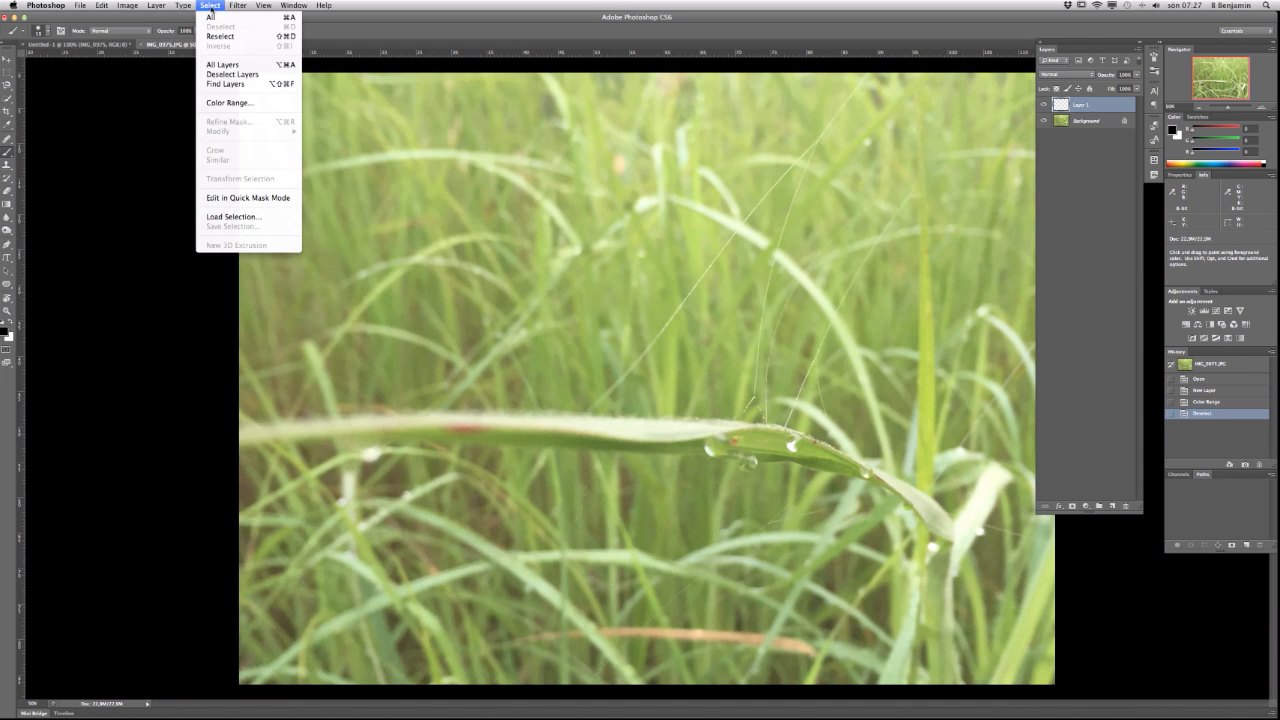
click(232, 105)
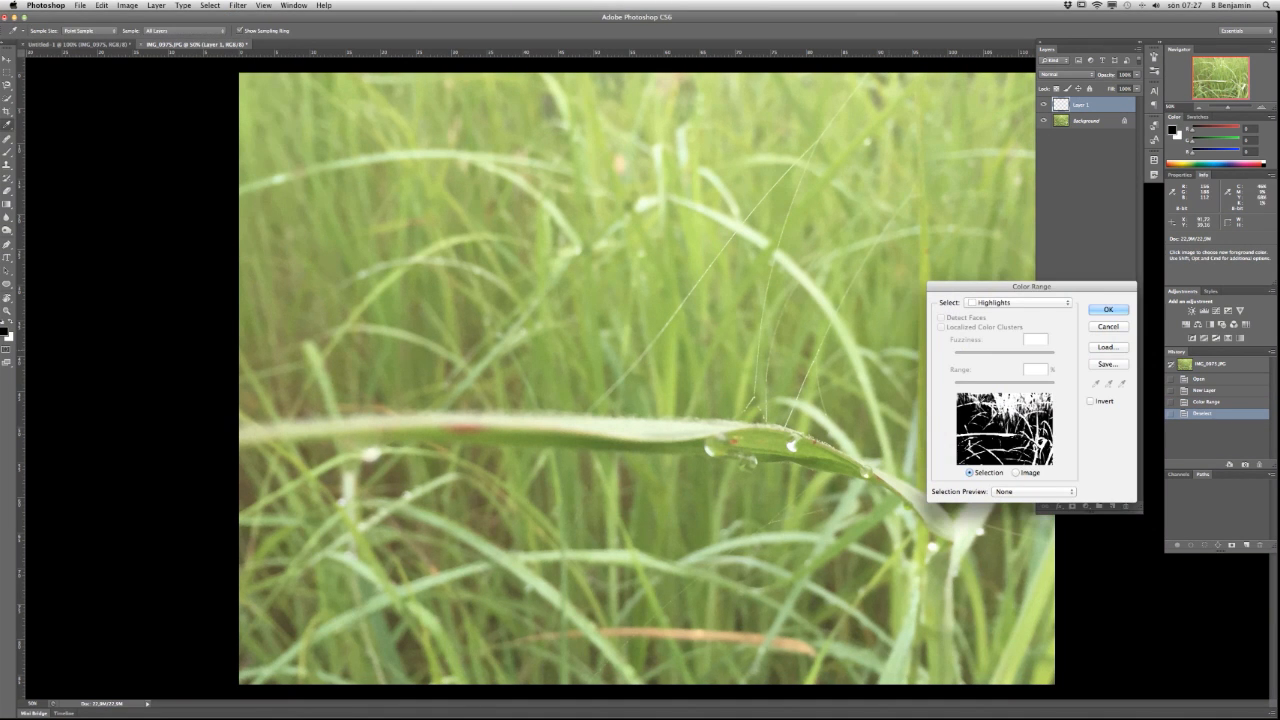
click(1030, 303)
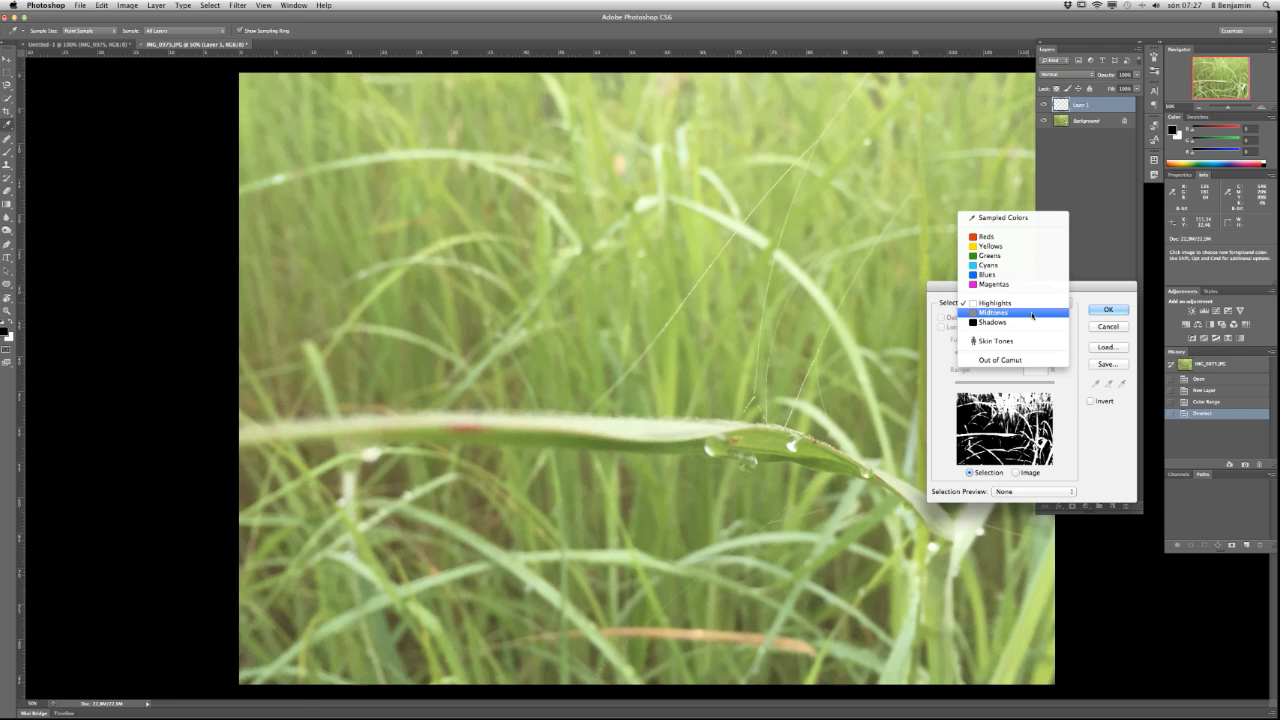
click(1032, 314)
click(1096, 311)
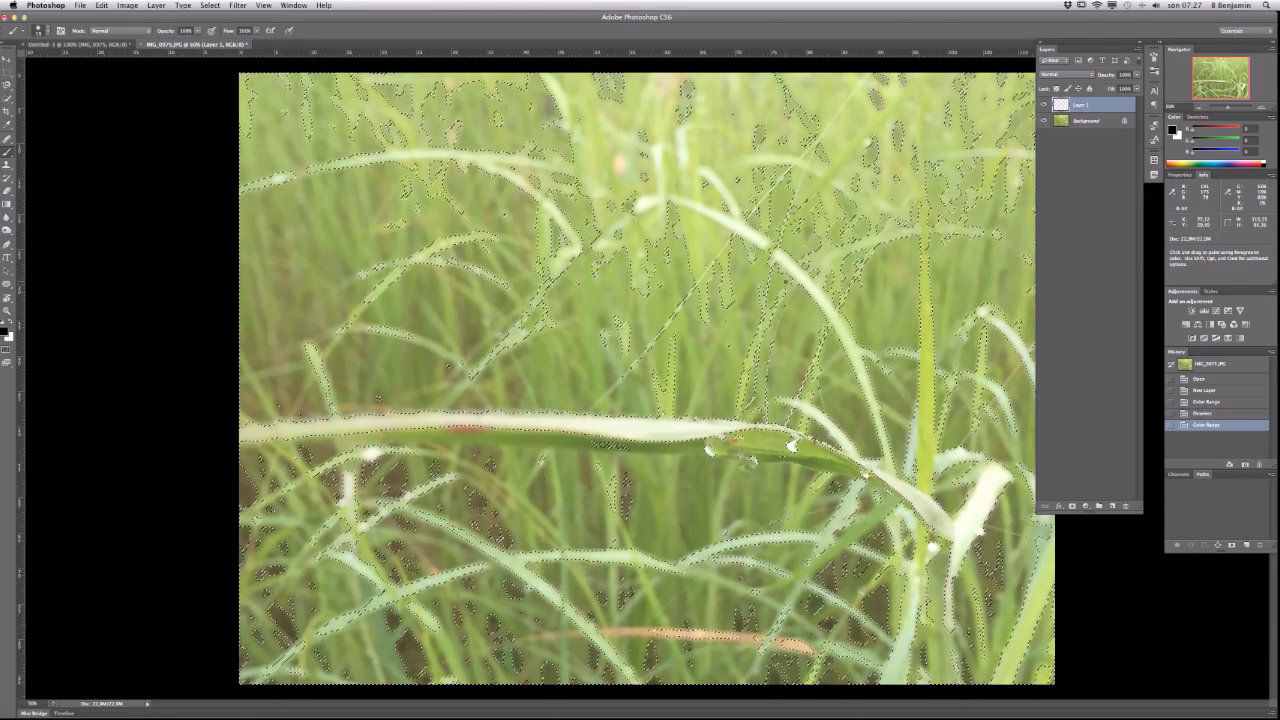
key(super+d)
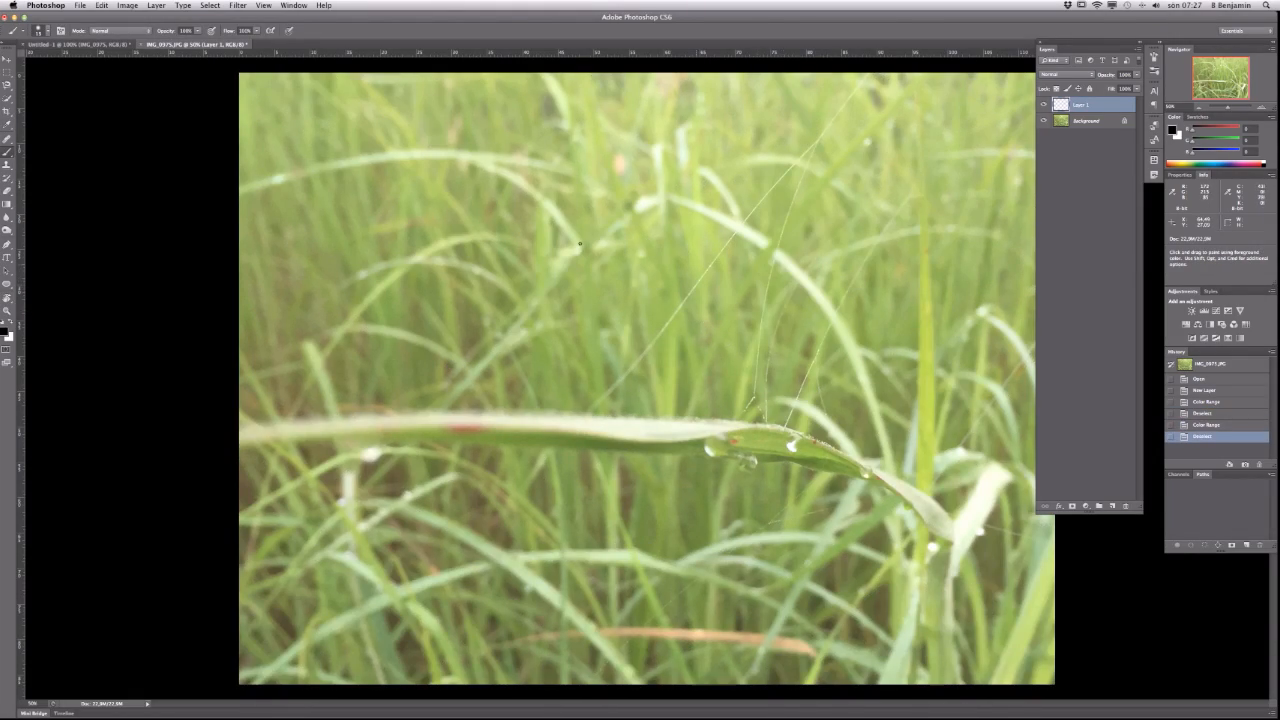
Step: Try to apply the Lens Flare render filter to the empty Layer 1
click(210, 5)
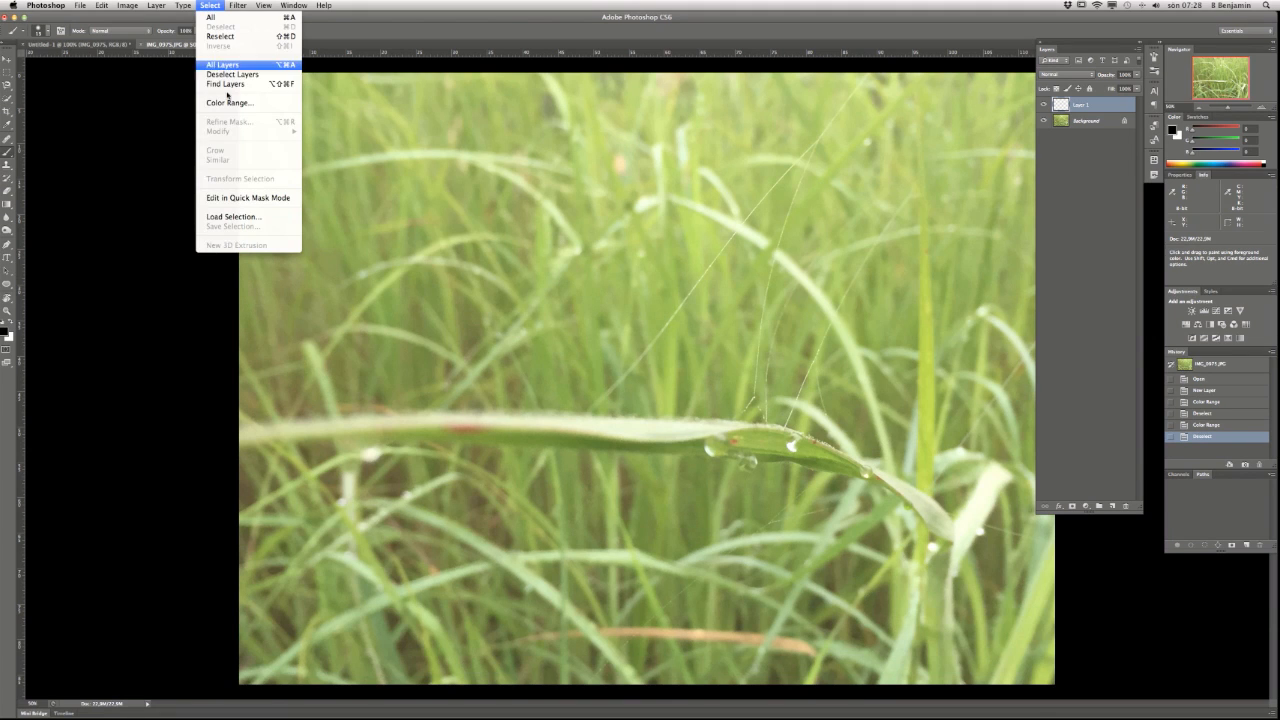
mouse_move(239, 6)
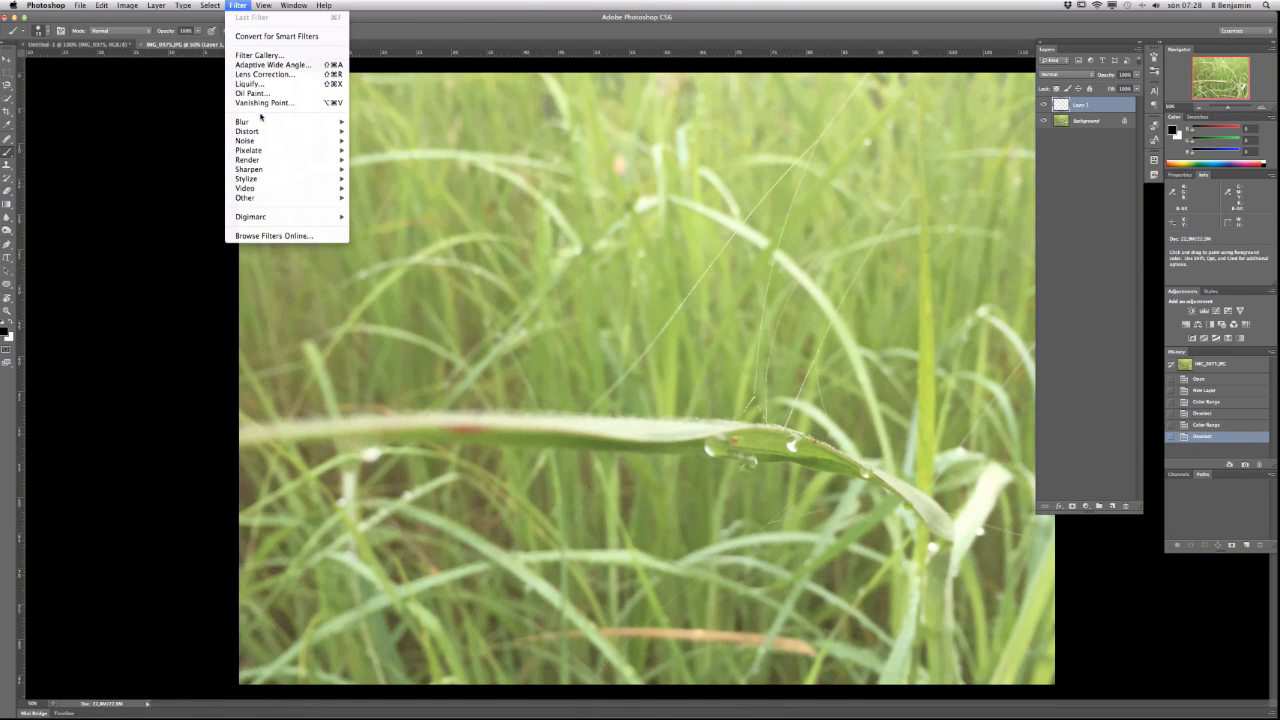
mouse_move(254, 126)
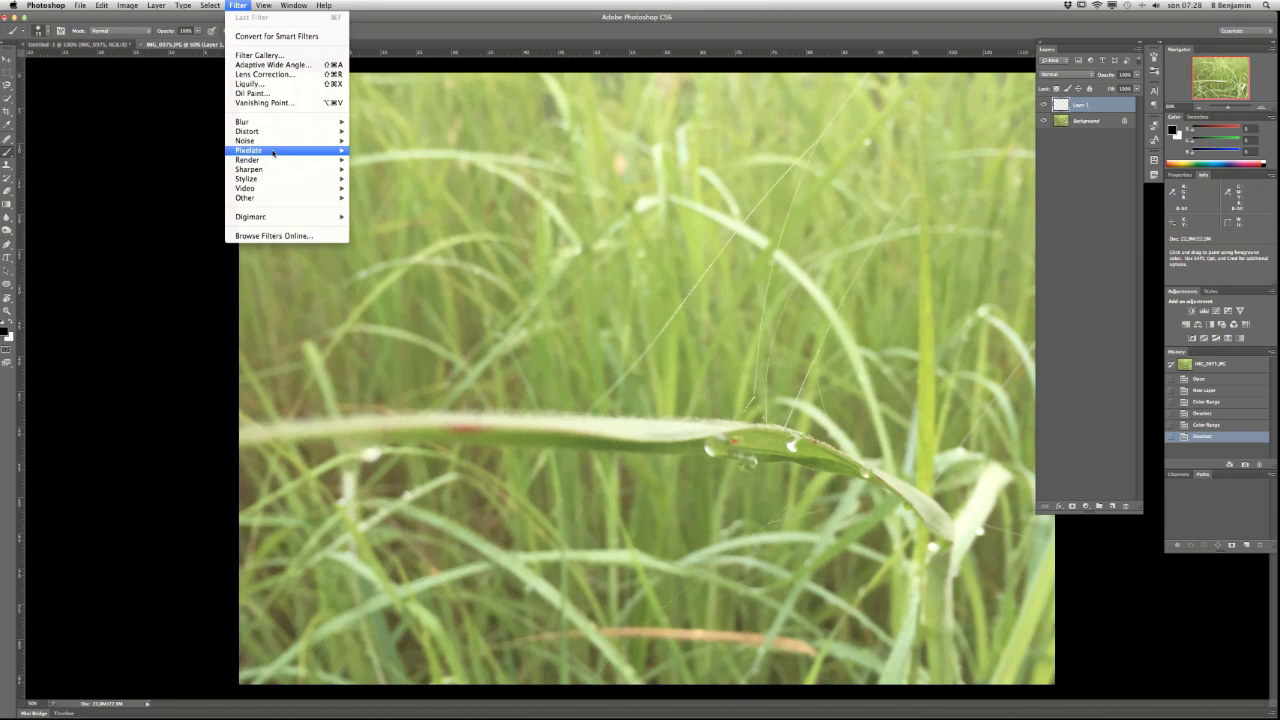
mouse_move(302, 164)
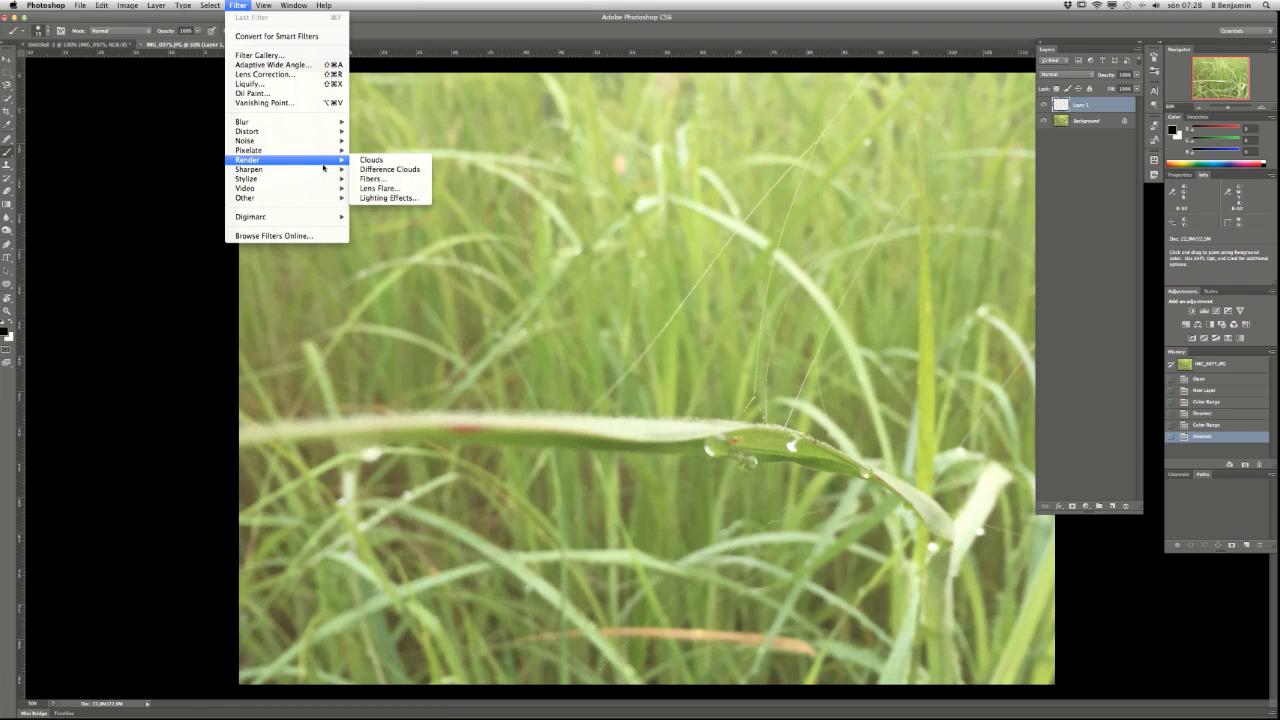
click(386, 190)
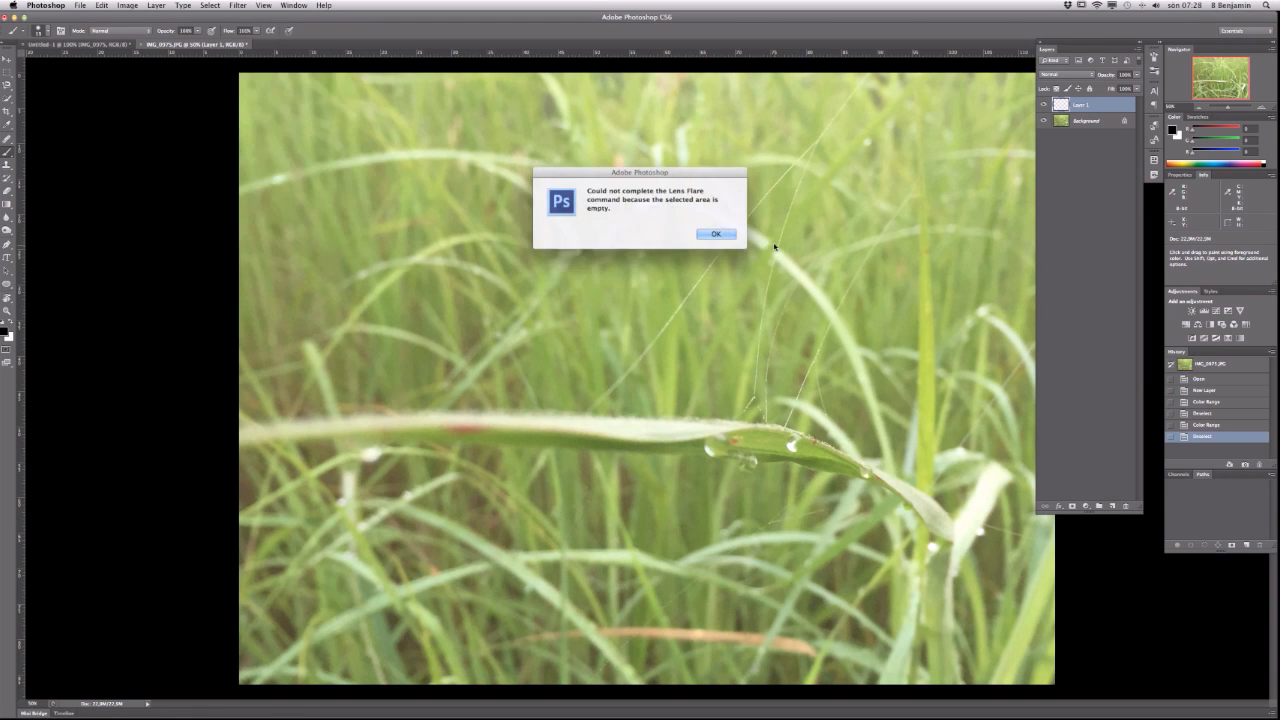
click(727, 235)
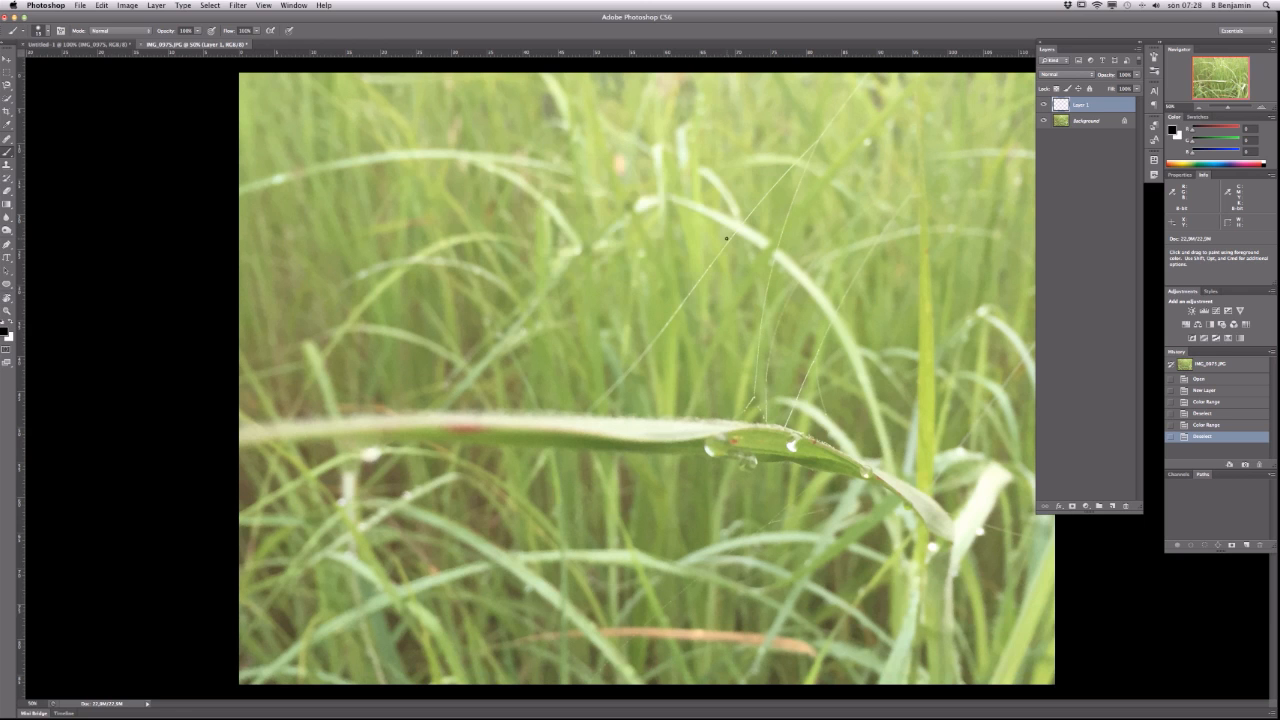
Step: Apply a 50-300mm Zoom Lens Flare with slightly raised brightness to the upper-left area of the photo on the Background layer
click(1082, 120)
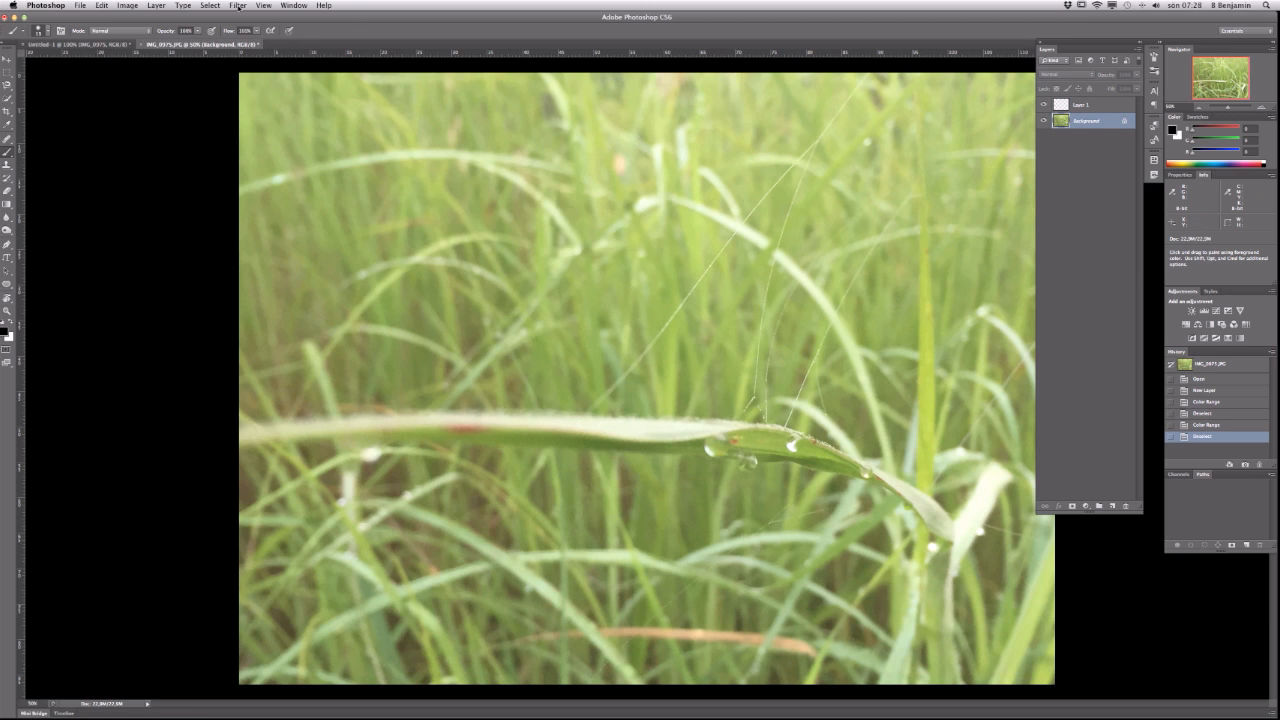
click(238, 6)
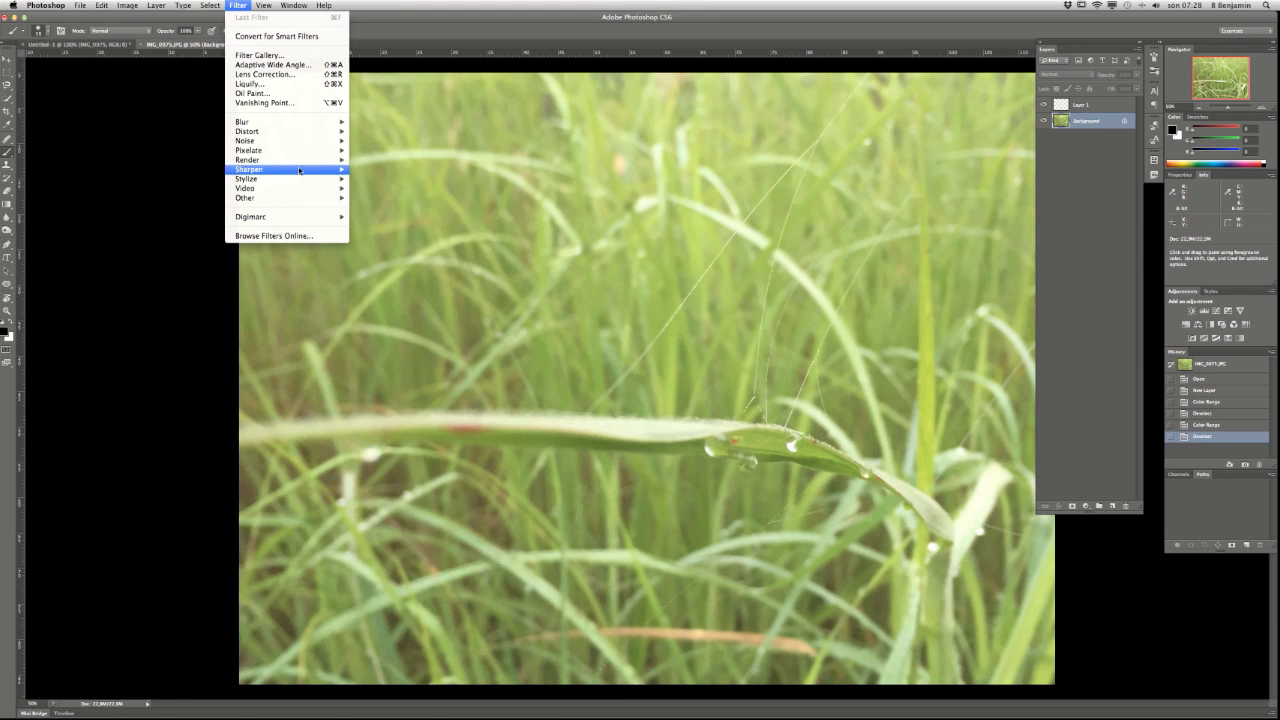
click(382, 198)
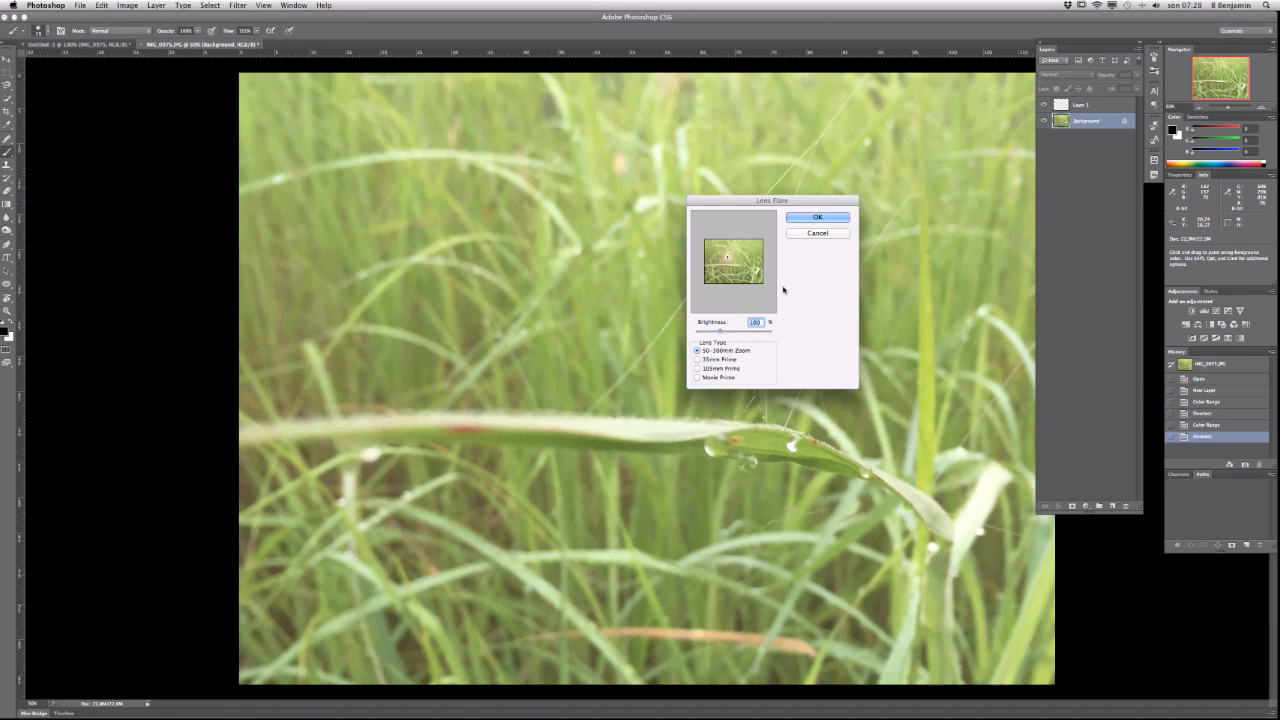
drag(732, 260, 718, 256)
drag(722, 334, 727, 335)
click(817, 217)
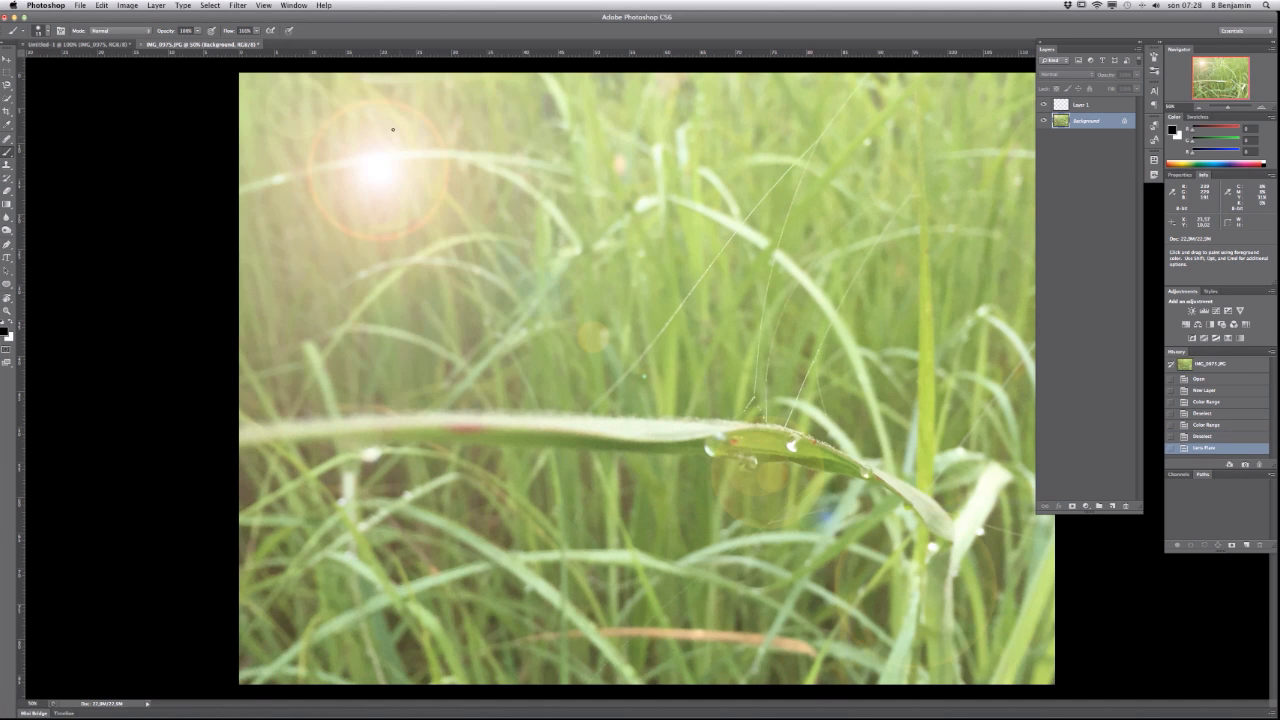